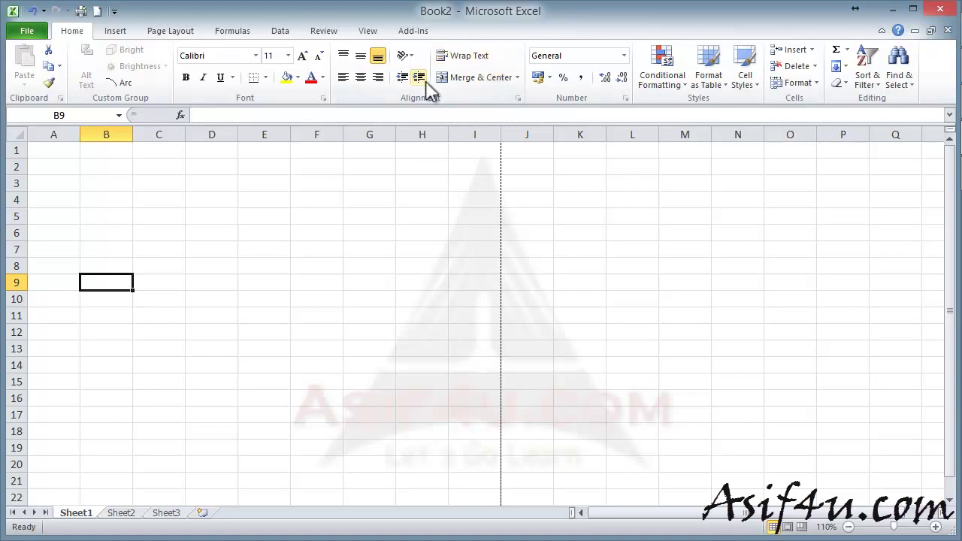
- Open Excel Options on Customize the Ribbon from the ribbon's shortcut menu
{"action": "right_click", "coordinate": [494, 95]}
{"action": "left_click", "coordinate": [541, 162]}
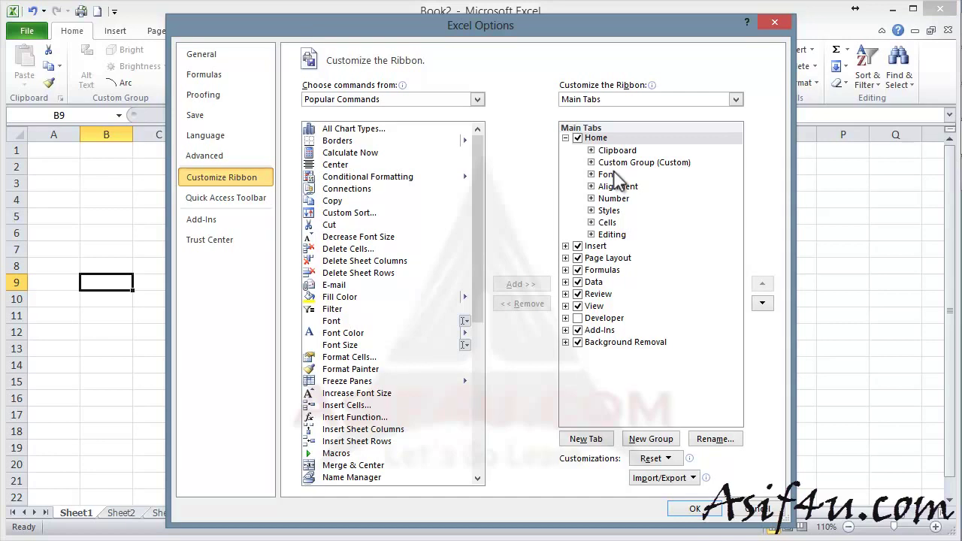
- Add New Tab (Custom) with New Group (Custom) and begin renaming the new tab
{"action": "left_click", "coordinate": [565, 138]}
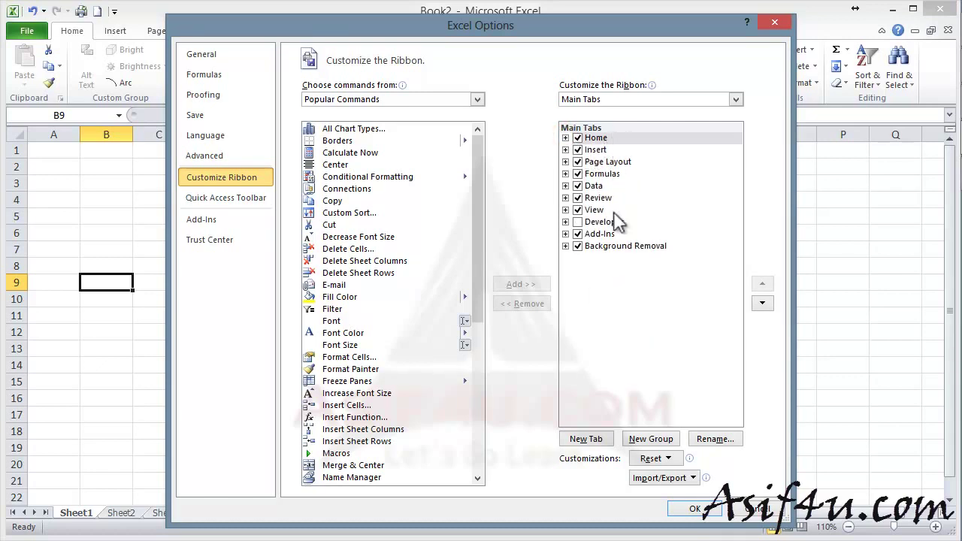
{"action": "left_click", "coordinate": [586, 439]}
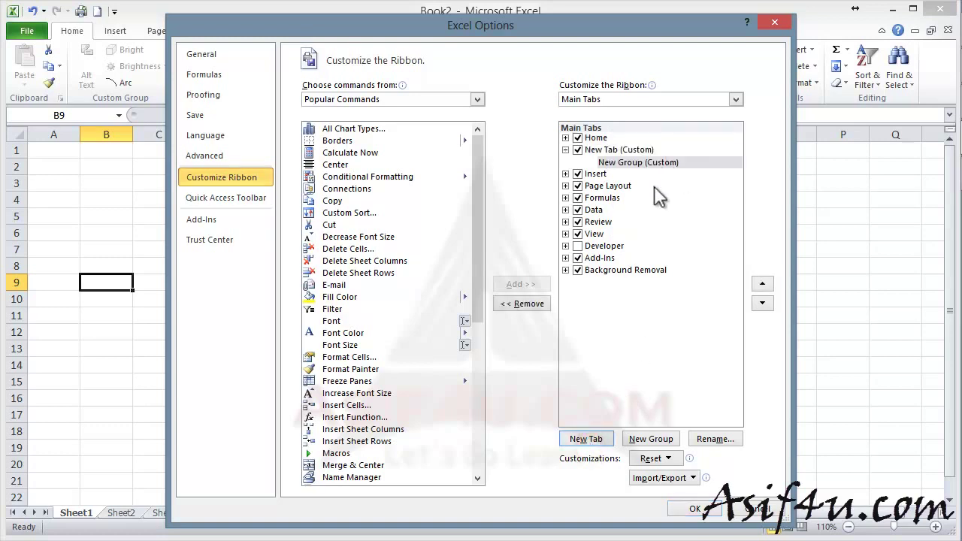
{"action": "left_click", "coordinate": [719, 442]}
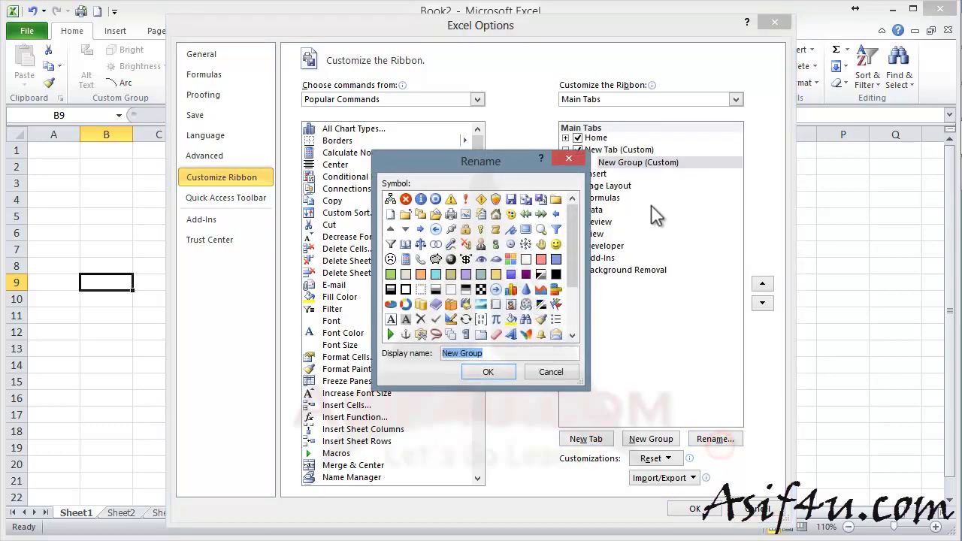
{"action": "left_click", "coordinate": [544, 371]}
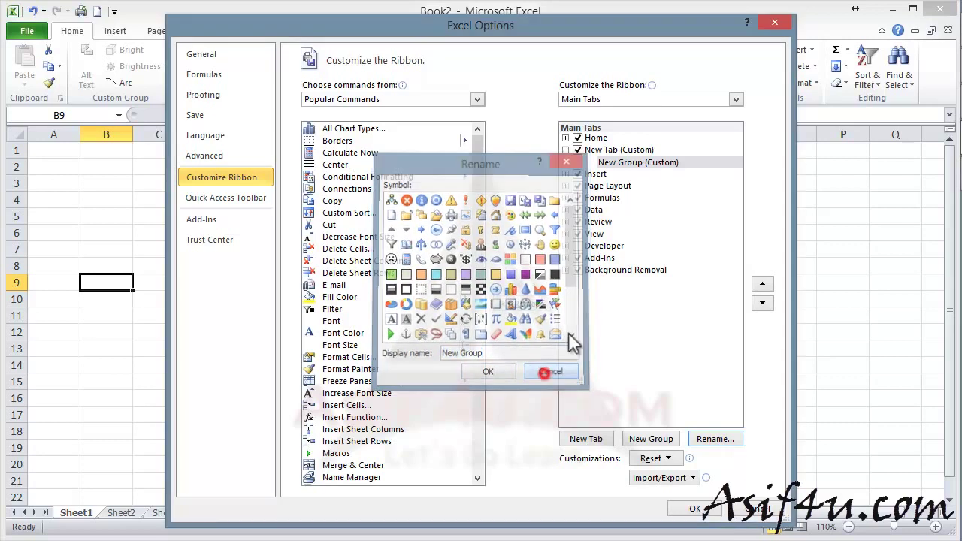
{"action": "left_click", "coordinate": [635, 150]}
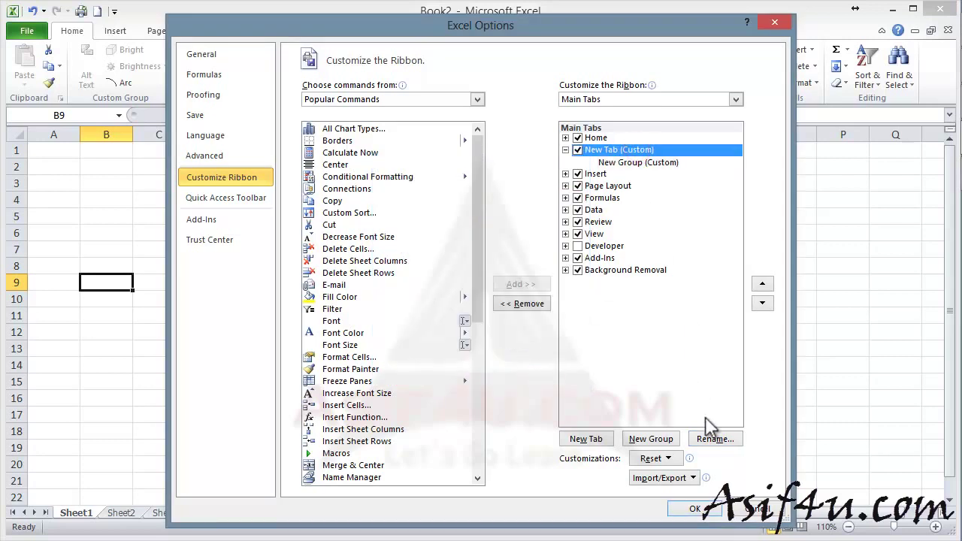
{"action": "left_click", "coordinate": [713, 438]}
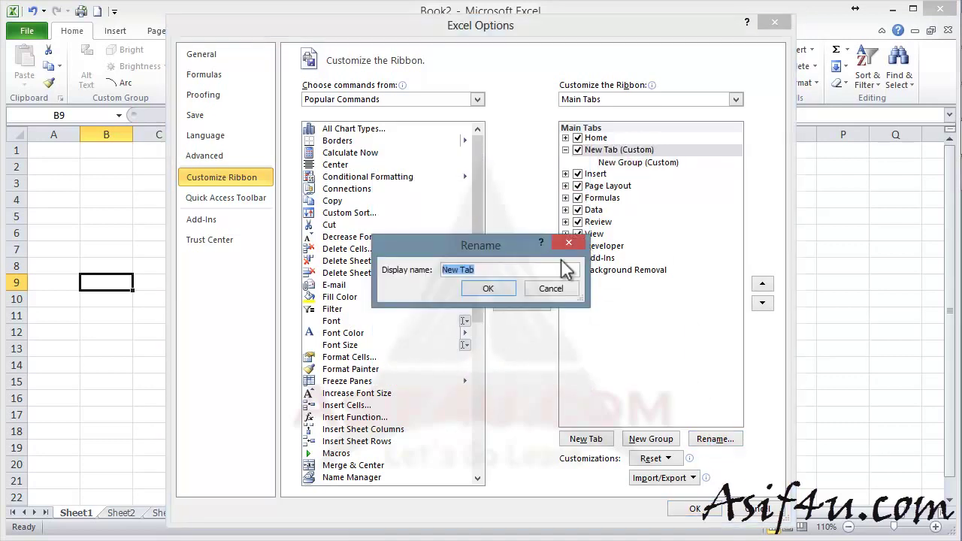
- Name the new custom tab with the author's full name, then select its custom group
{"action": "type", "text": "Asif "}
{"action": "type", "text": "AHmed"}
{"action": "key", "text": "BackSpace"}
{"action": "key", "text": "BackSpace"}
{"action": "key", "text": "BackSpace"}
{"action": "key", "text": "BackSpace"}
{"action": "type", "text": "Ahmed"}
{"action": "left_click", "coordinate": [490, 290]}
{"action": "left_click", "coordinate": [628, 162]}
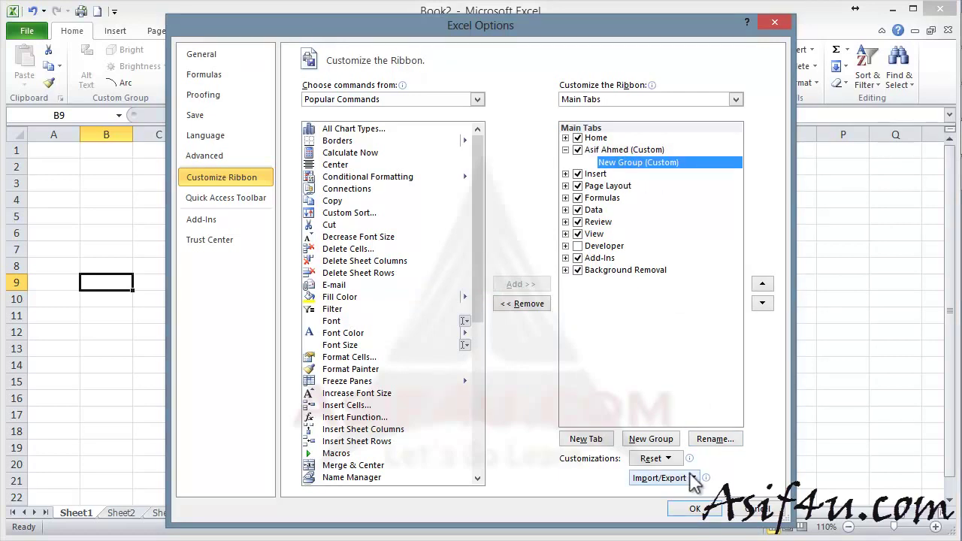
- Rename New Group (Custom) to 'My stuff' and open the Choose commands from list
{"action": "left_click", "coordinate": [727, 441]}
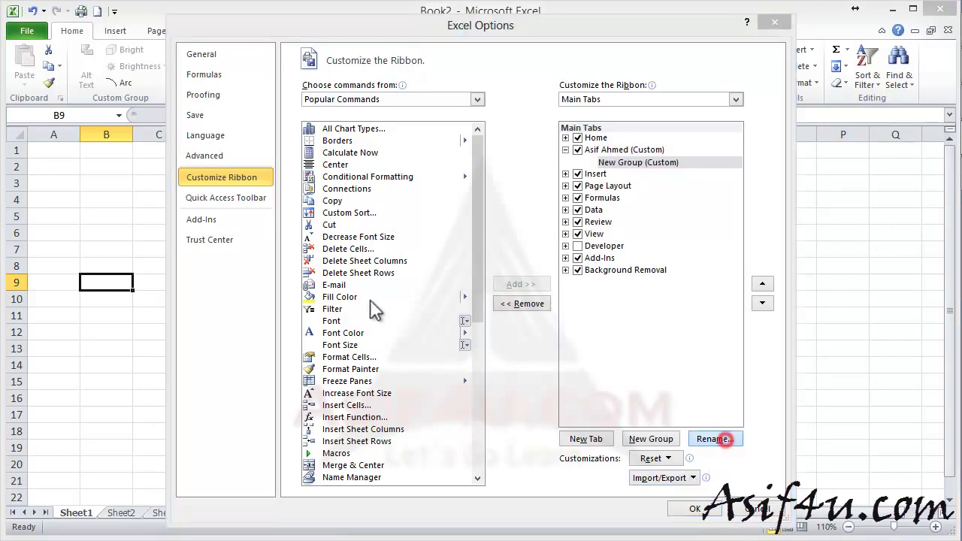
{"action": "left_click", "coordinate": [475, 353]}
{"action": "left_click_drag", "start_coordinate": [475, 353], "coordinate": [418, 359]}
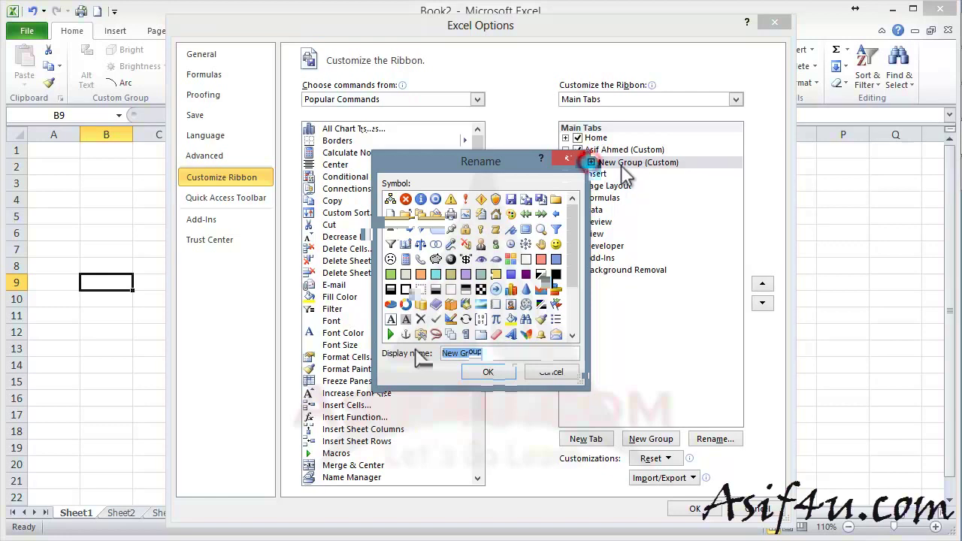
{"action": "left_click", "coordinate": [477, 101]}
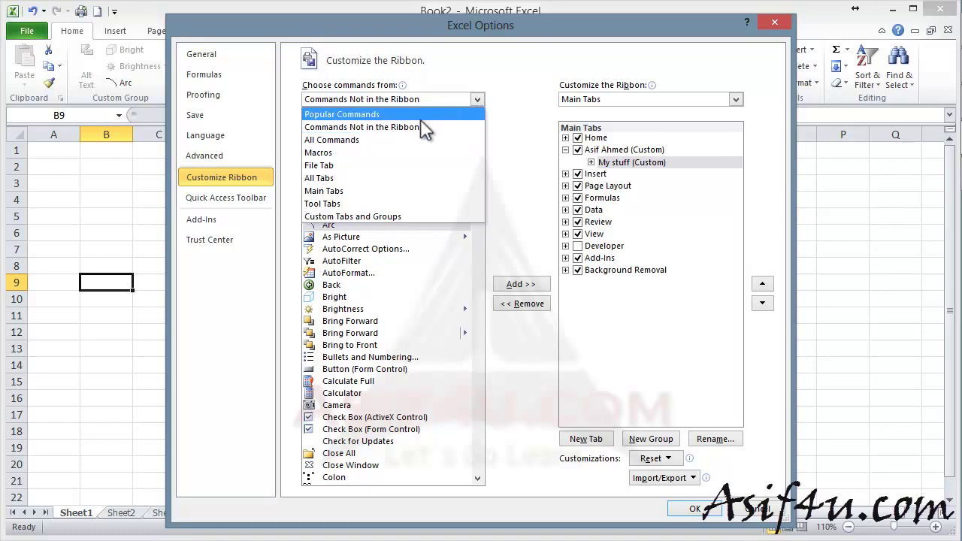
- Add the Page Setup, Charts and Window groups from Main Tabs to the custom tab and apply
{"action": "left_click", "coordinate": [407, 190]}
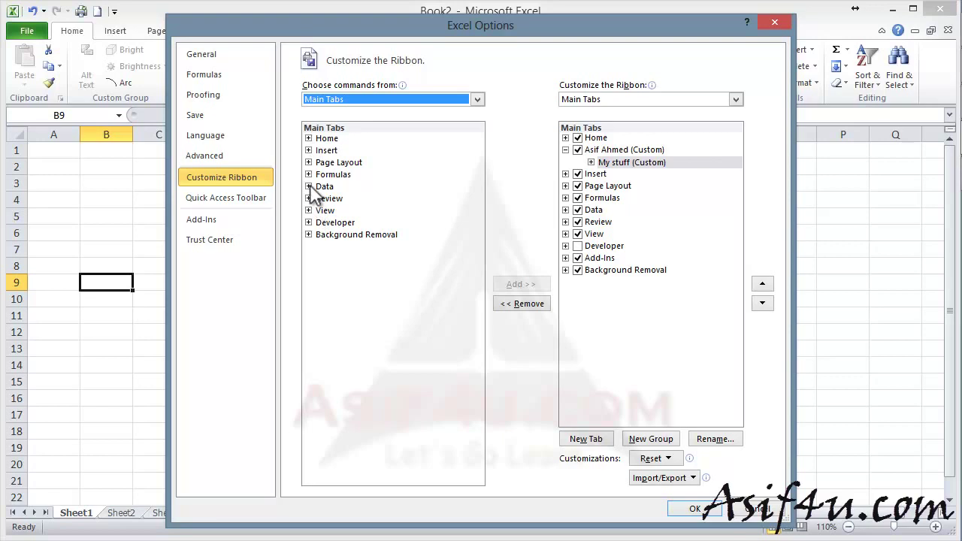
{"action": "left_click", "coordinate": [308, 163]}
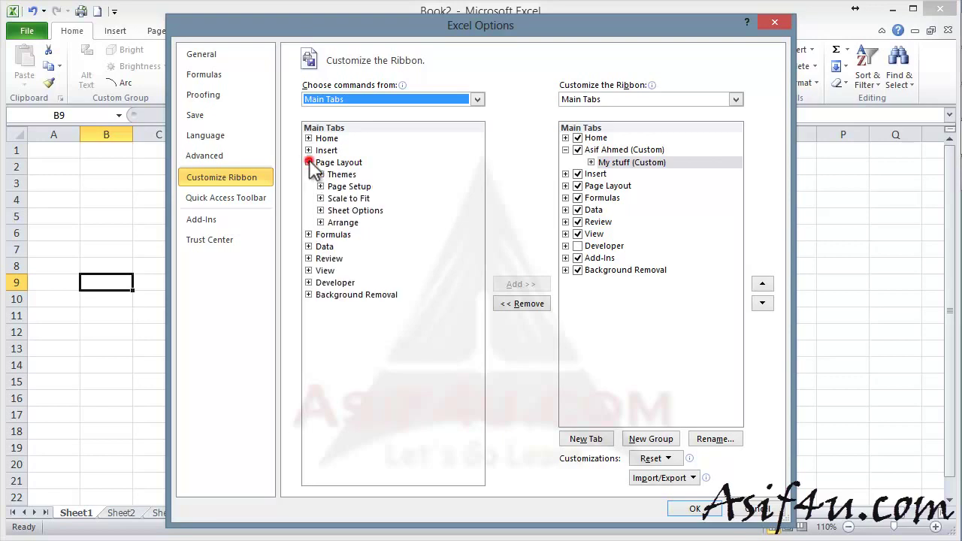
{"action": "left_click", "coordinate": [348, 186]}
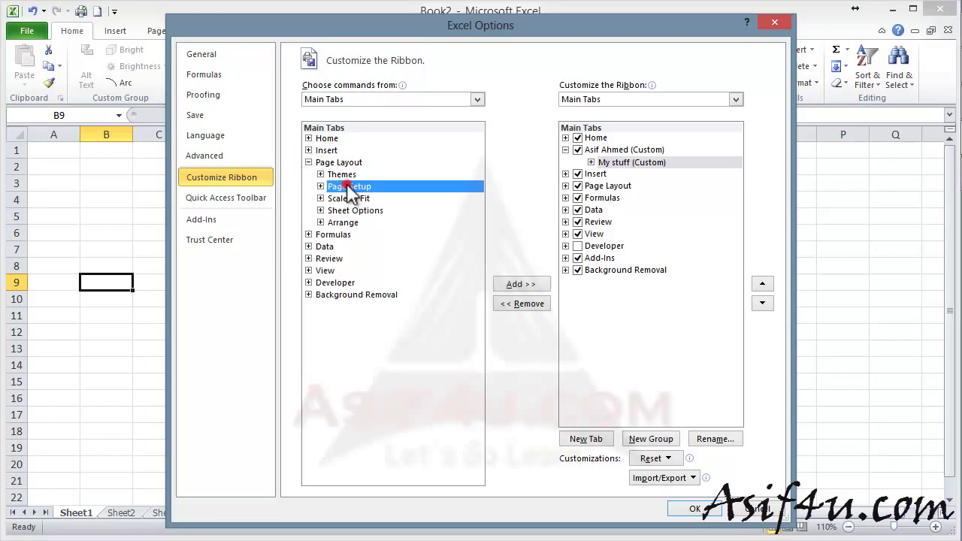
{"action": "left_click", "coordinate": [530, 280]}
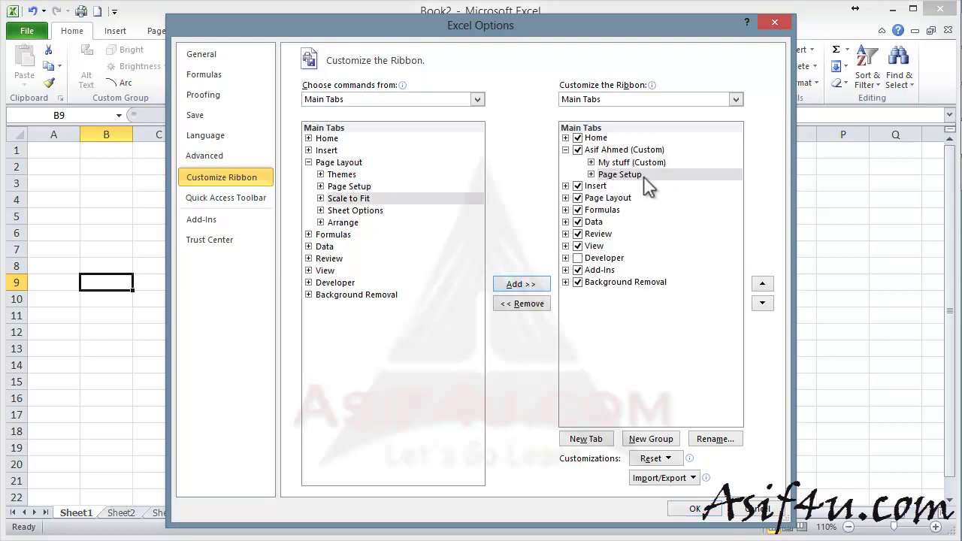
{"action": "left_click", "coordinate": [308, 163]}
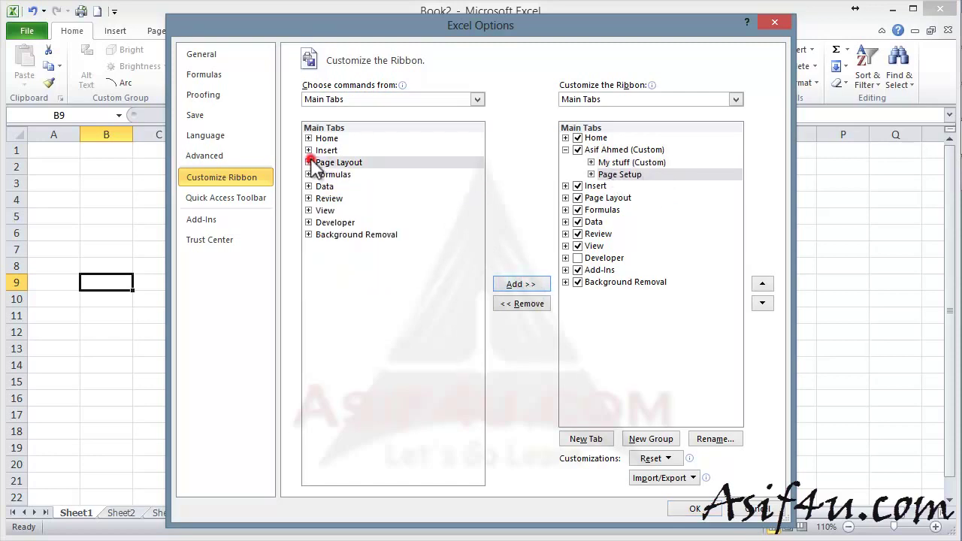
{"action": "left_click", "coordinate": [308, 150]}
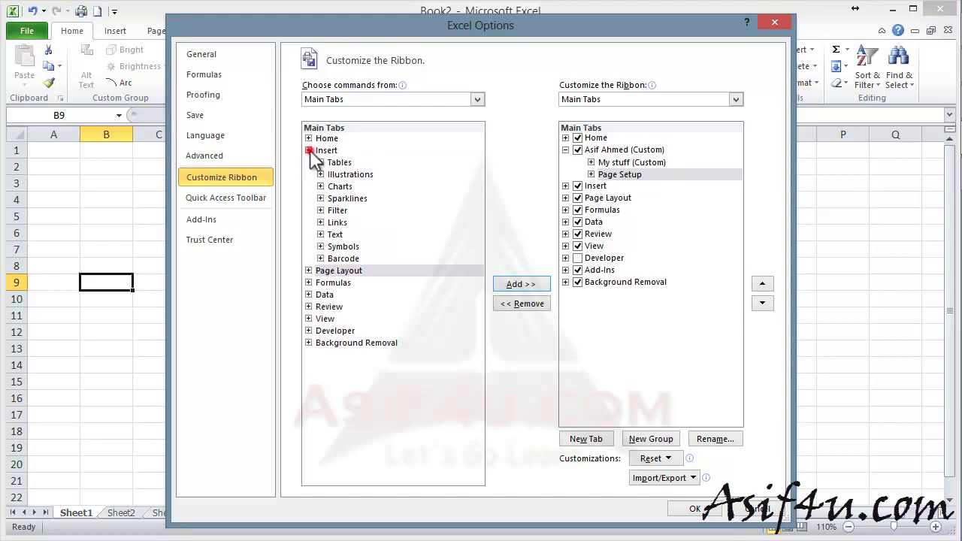
{"action": "left_click", "coordinate": [340, 186]}
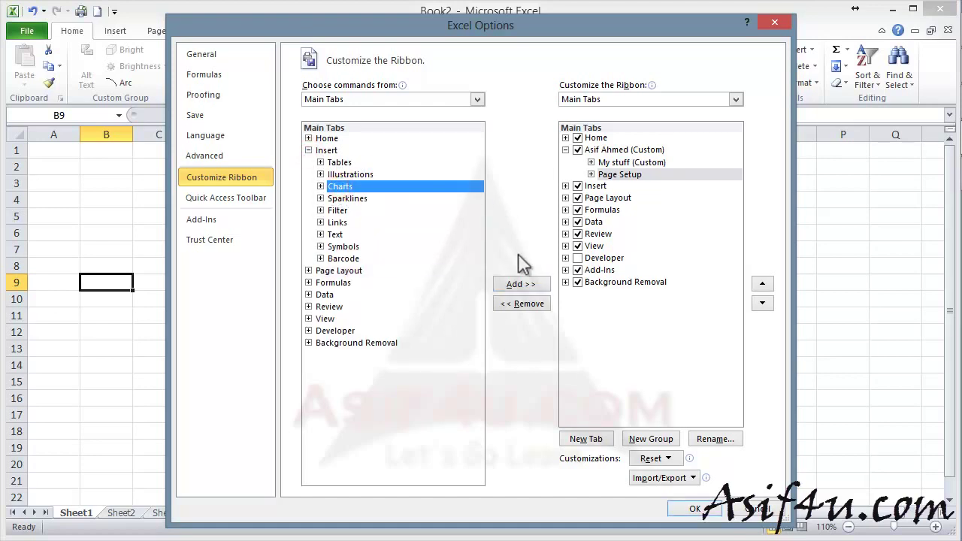
{"action": "left_click", "coordinate": [525, 287]}
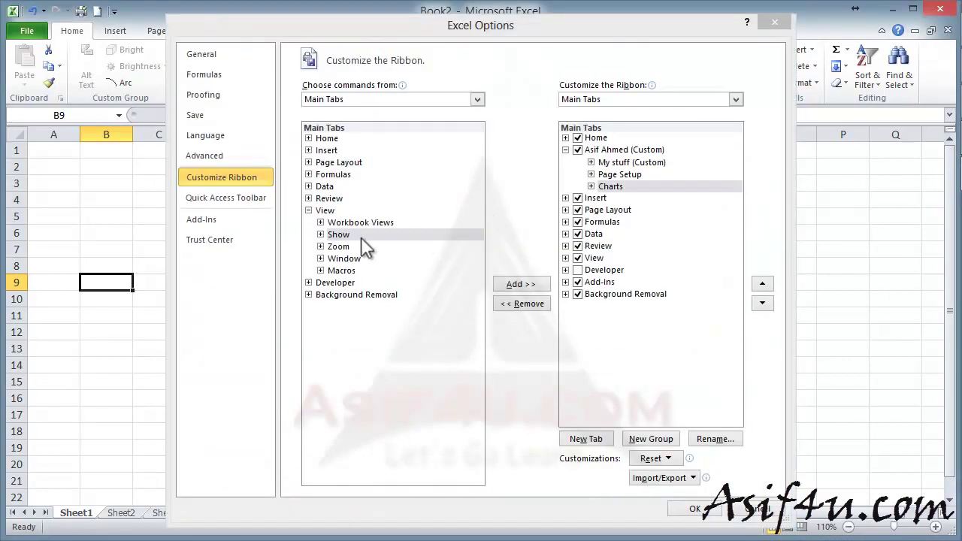
{"action": "left_click", "coordinate": [353, 258]}
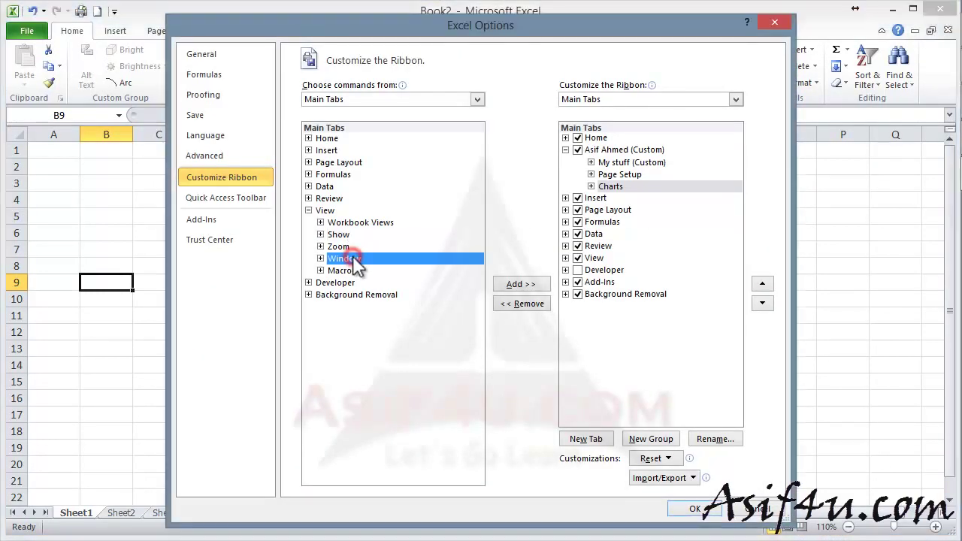
{"action": "left_click", "coordinate": [520, 284]}
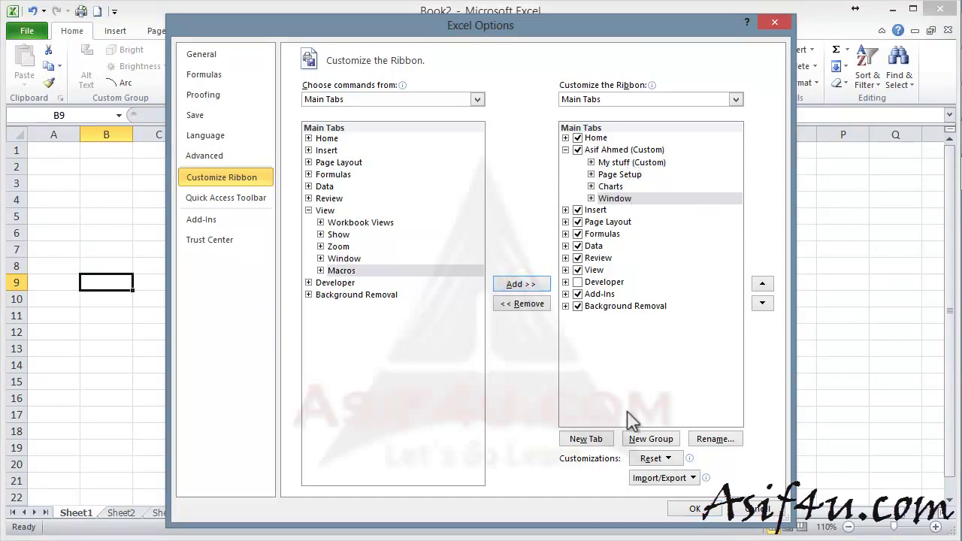
{"action": "left_click", "coordinate": [703, 509]}
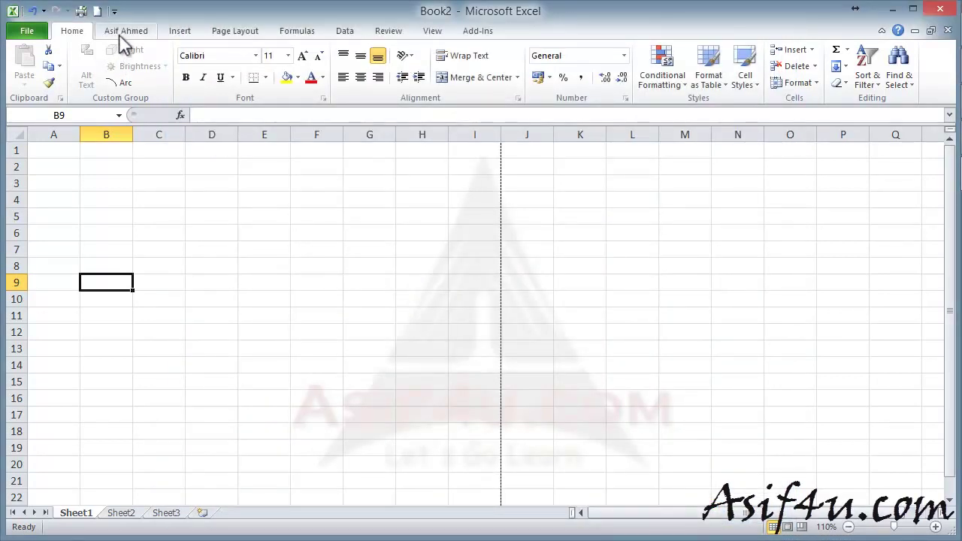
- Switch between the custom tab and Home to review the new ribbon
{"action": "left_click", "coordinate": [121, 35]}
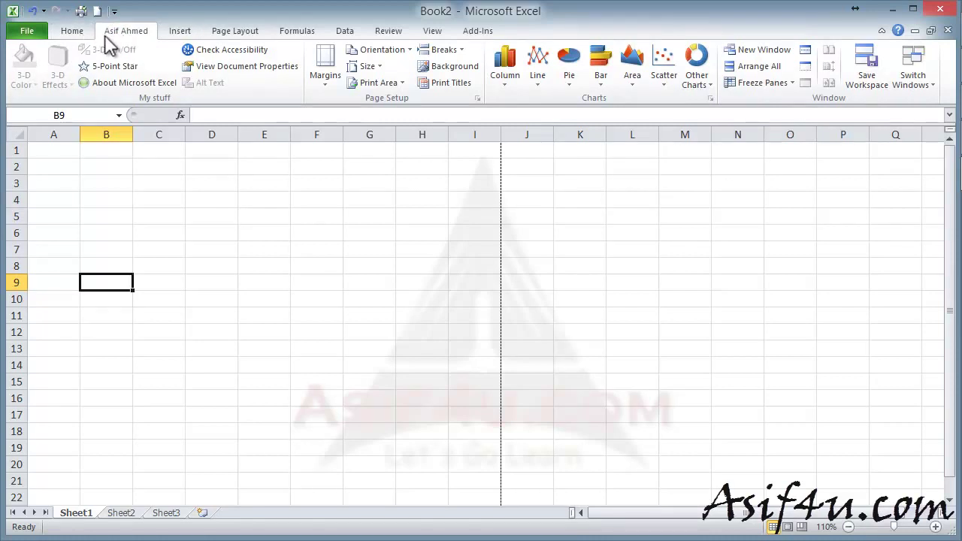
{"action": "left_click", "coordinate": [78, 34]}
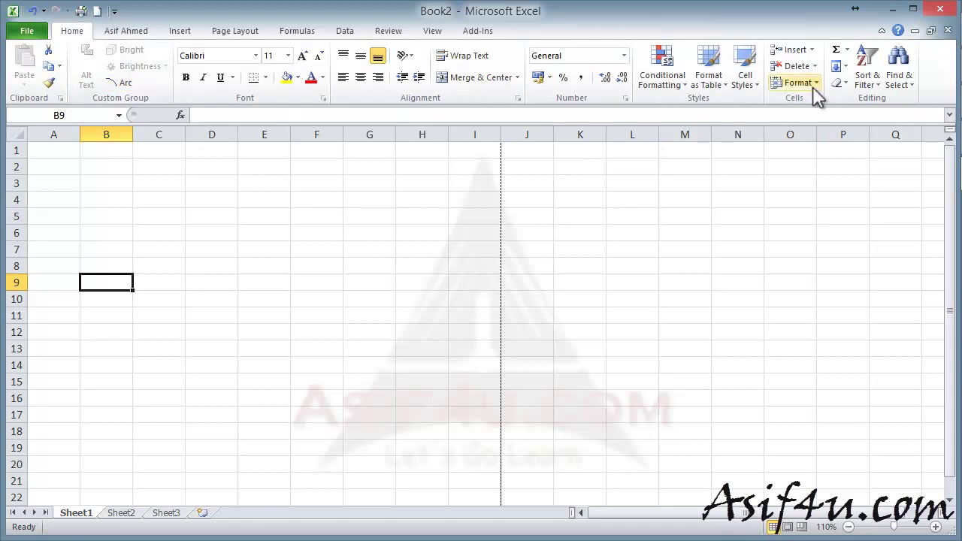
{"action": "left_click", "coordinate": [110, 34]}
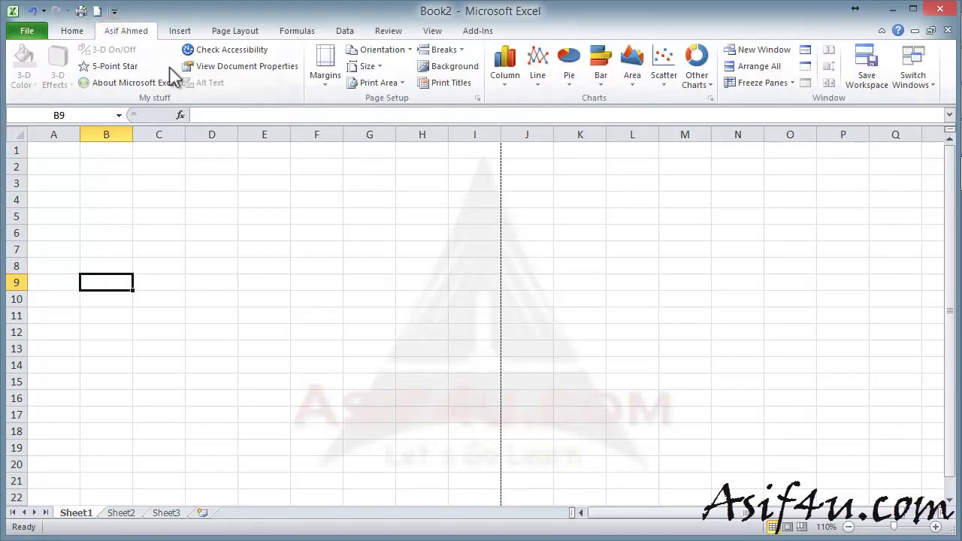
- Reopen Customize the Ribbon and collapse the custom tab's group list
{"action": "right_click", "coordinate": [286, 96]}
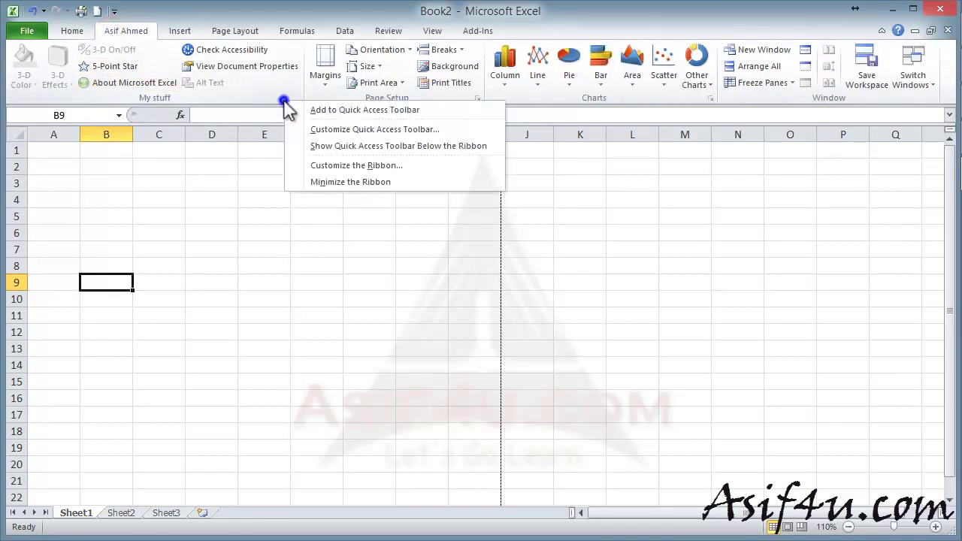
{"action": "left_click", "coordinate": [323, 164]}
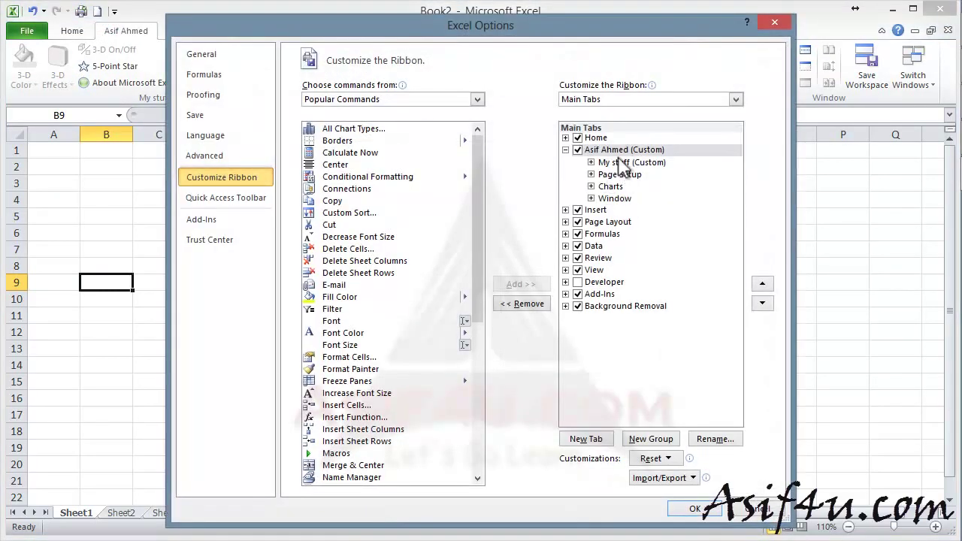
{"action": "left_click", "coordinate": [565, 149]}
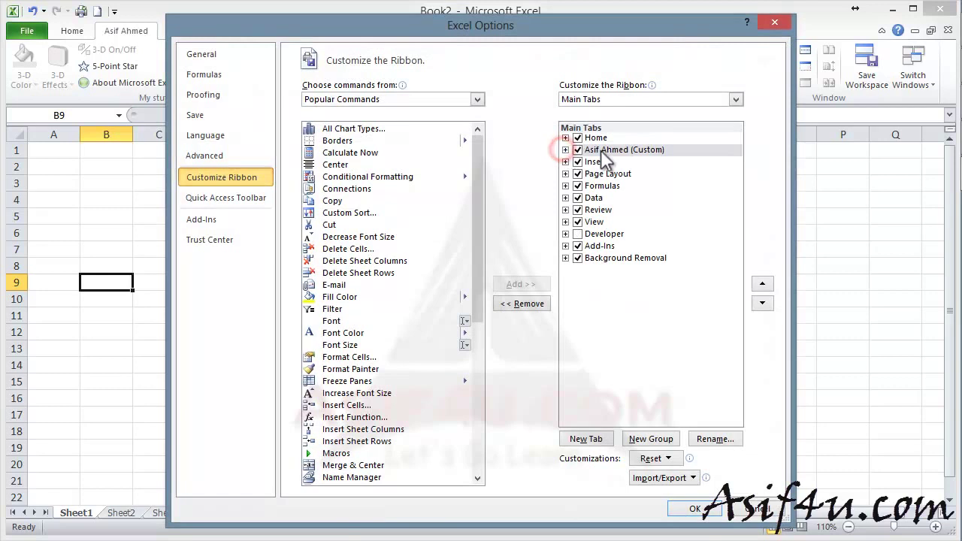
- Move the custom tab below Add-Ins and Home's Custom Group after Editing, then apply
{"action": "left_click", "coordinate": [762, 302]}
{"action": "left_click", "coordinate": [761, 303]}
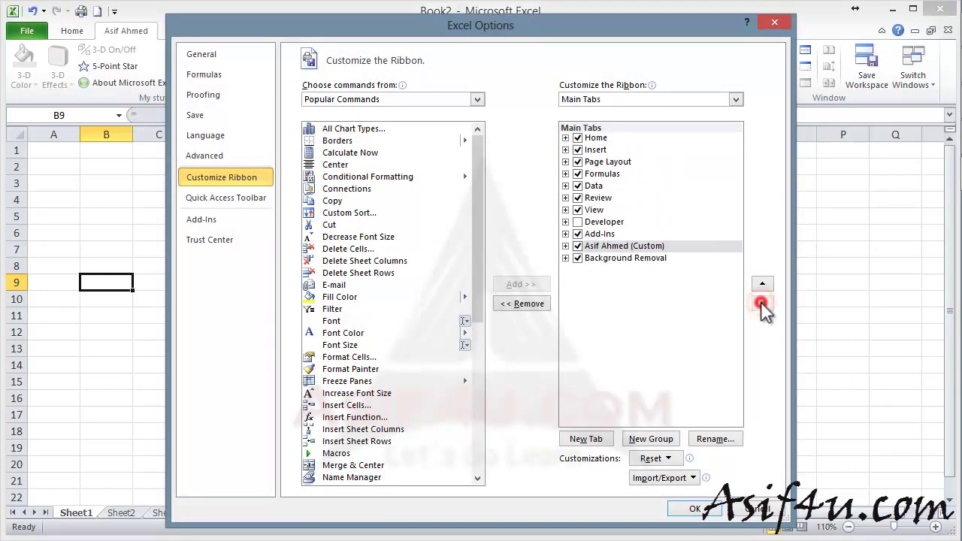
{"action": "left_click", "coordinate": [565, 138]}
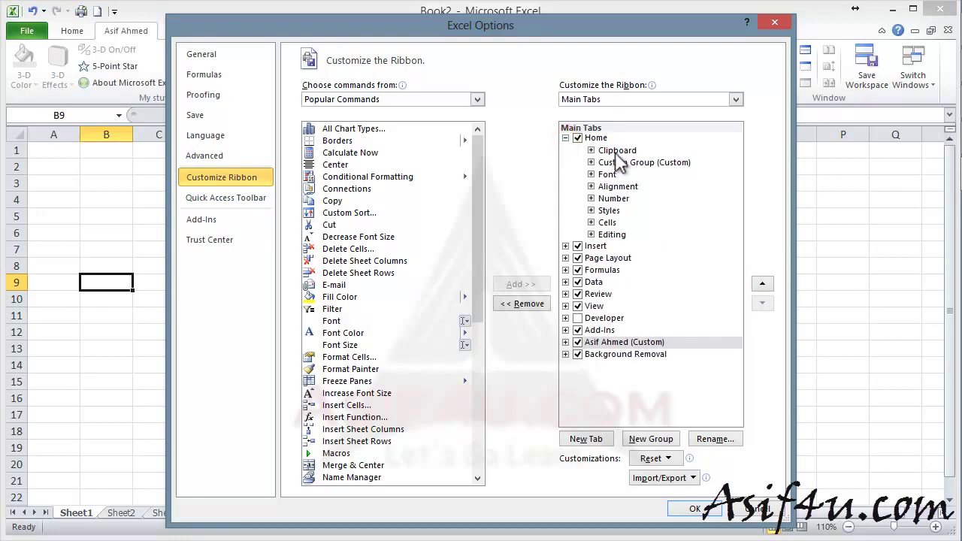
{"action": "left_click", "coordinate": [617, 163]}
{"action": "left_click", "coordinate": [762, 302]}
{"action": "left_click", "coordinate": [761, 303]}
{"action": "left_click", "coordinate": [761, 302]}
{"action": "left_click", "coordinate": [761, 303]}
{"action": "left_click", "coordinate": [760, 283]}
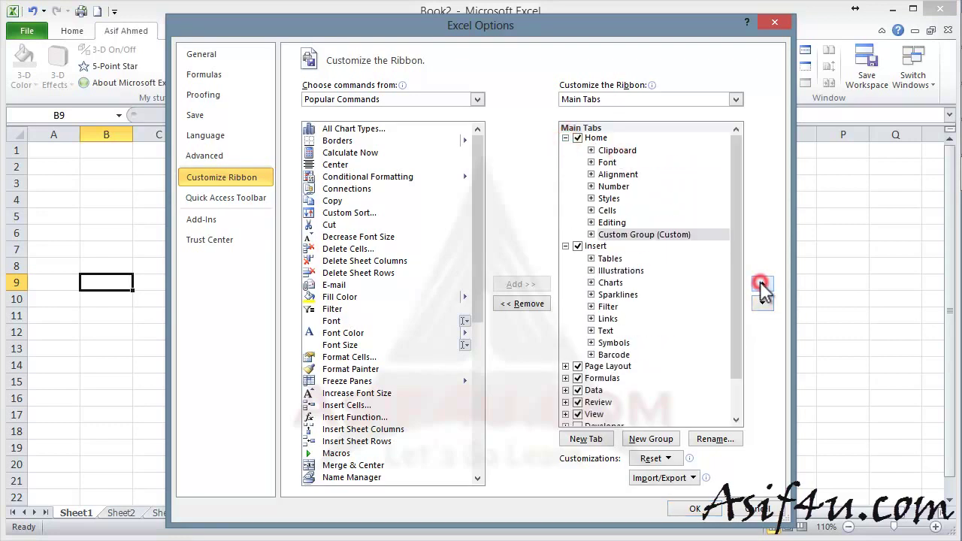
{"action": "left_click", "coordinate": [697, 509]}
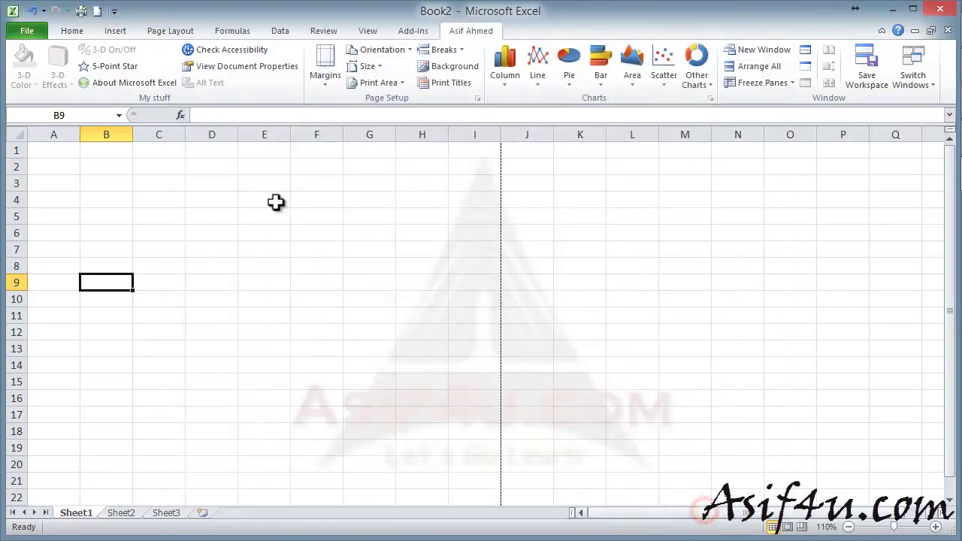
- View the Home and custom tabs to confirm the new order, then right-click the ribbon
{"action": "left_click", "coordinate": [59, 34]}
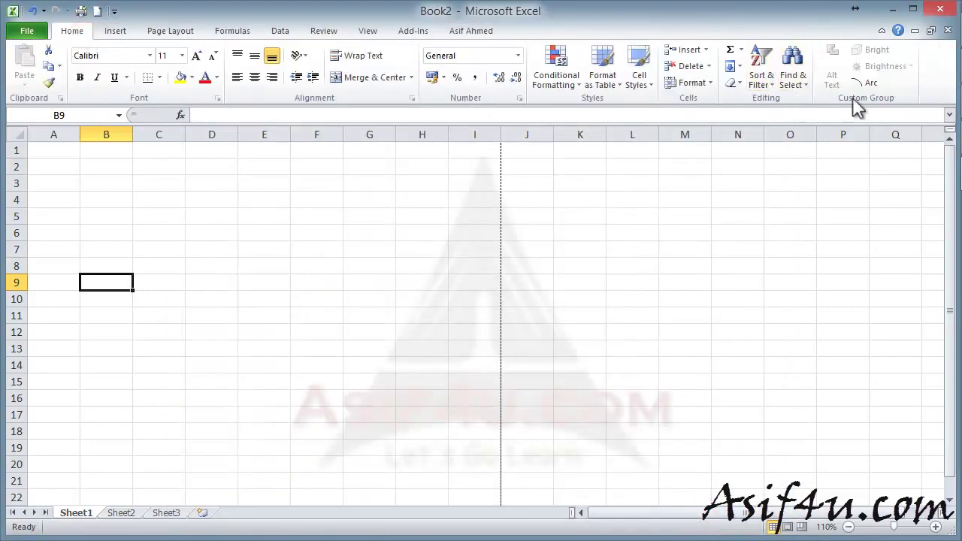
{"action": "left_click", "coordinate": [488, 31]}
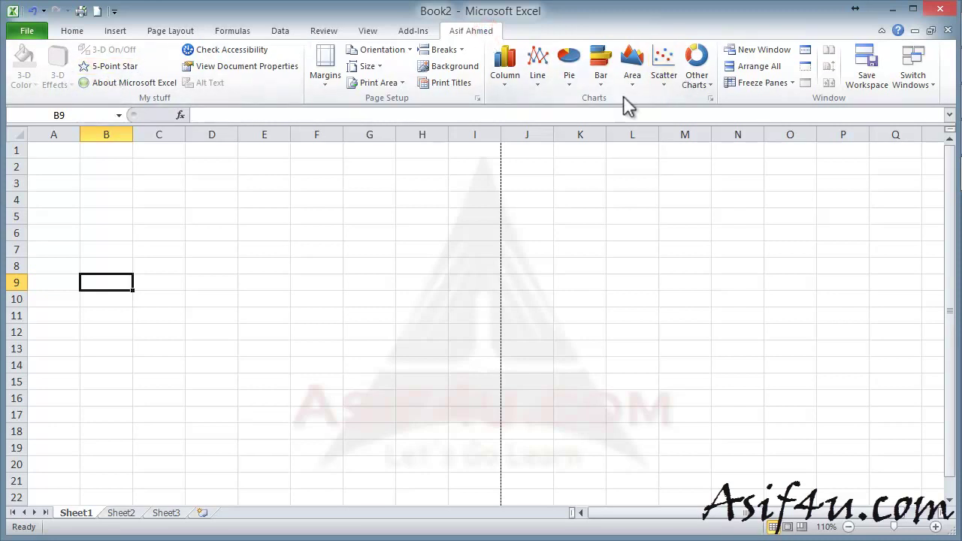
{"action": "left_click", "coordinate": [84, 30]}
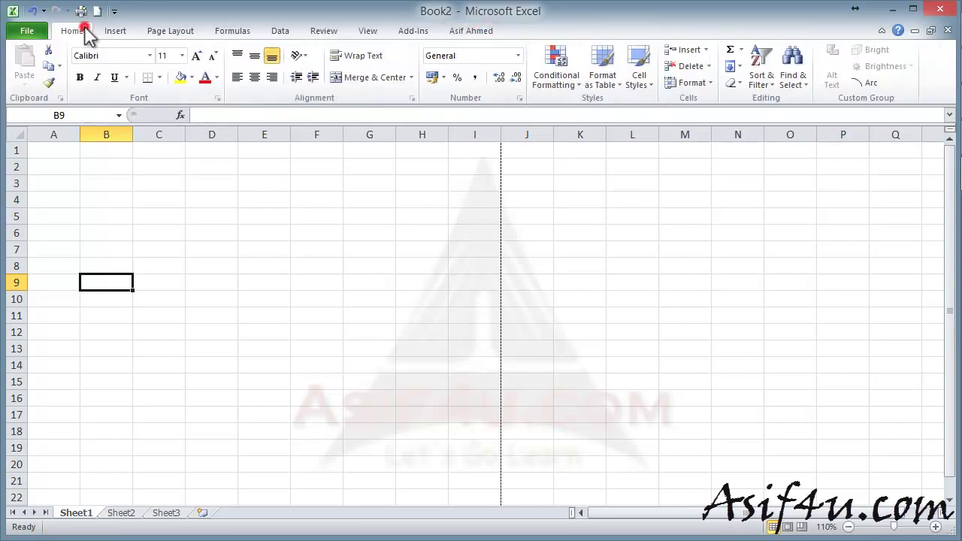
{"action": "right_click", "coordinate": [267, 96]}
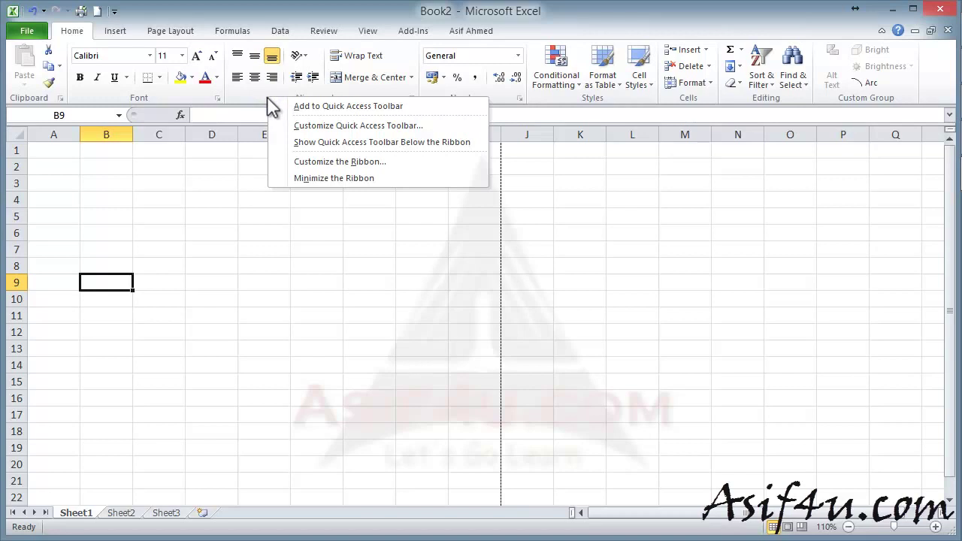
- Export all ribbon and Quick Access Toolbar customizations to a file from Customize the Ribbon
{"action": "left_click", "coordinate": [309, 162]}
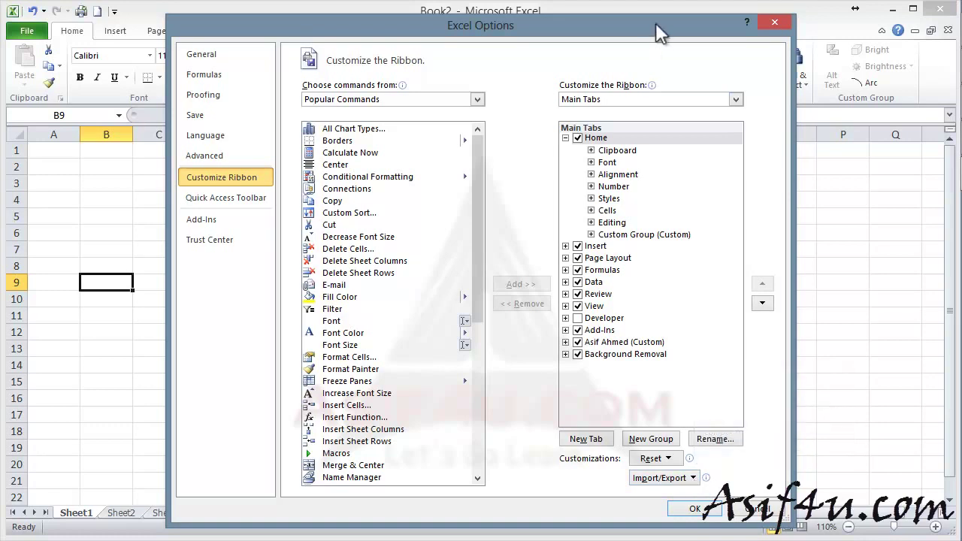
{"action": "left_click_drag", "start_coordinate": [655, 23], "coordinate": [644, 9]}
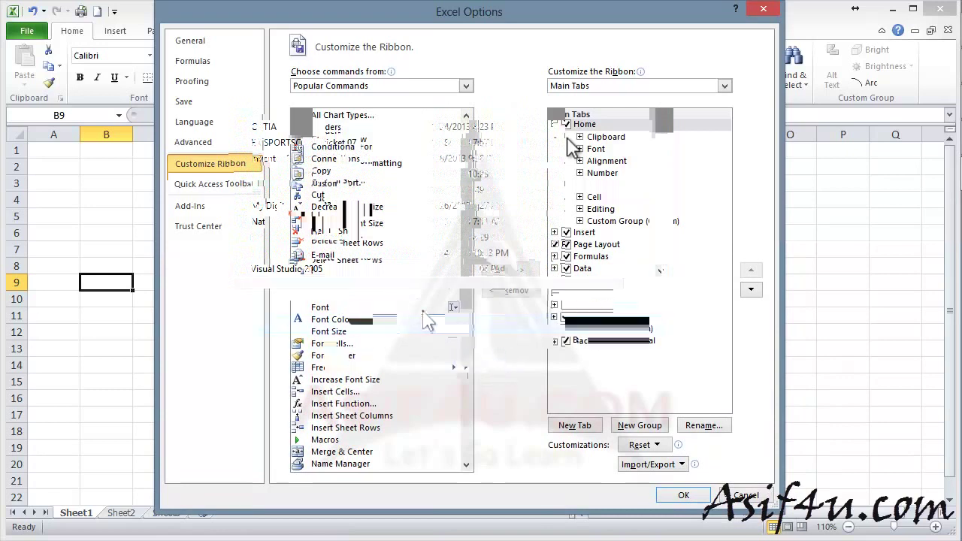
{"action": "left_click", "coordinate": [554, 366]}
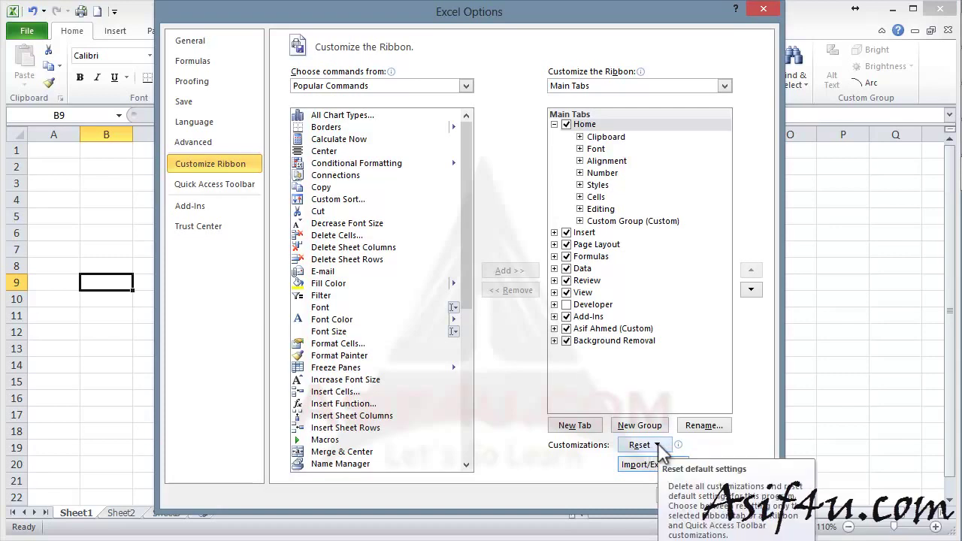
- Reset all ribbon customizations, confirm with Yes, and close Excel Options
{"action": "left_click", "coordinate": [658, 444]}
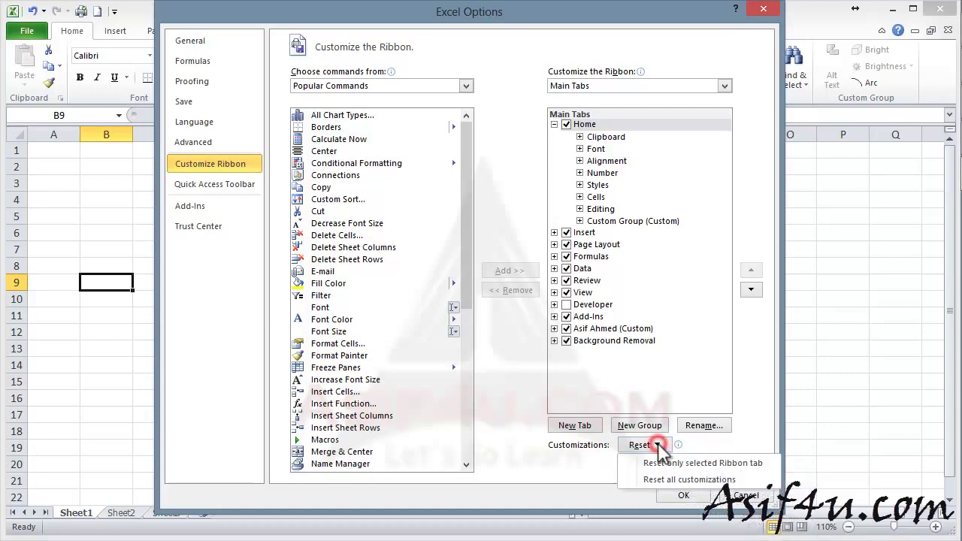
{"action": "left_click", "coordinate": [659, 481]}
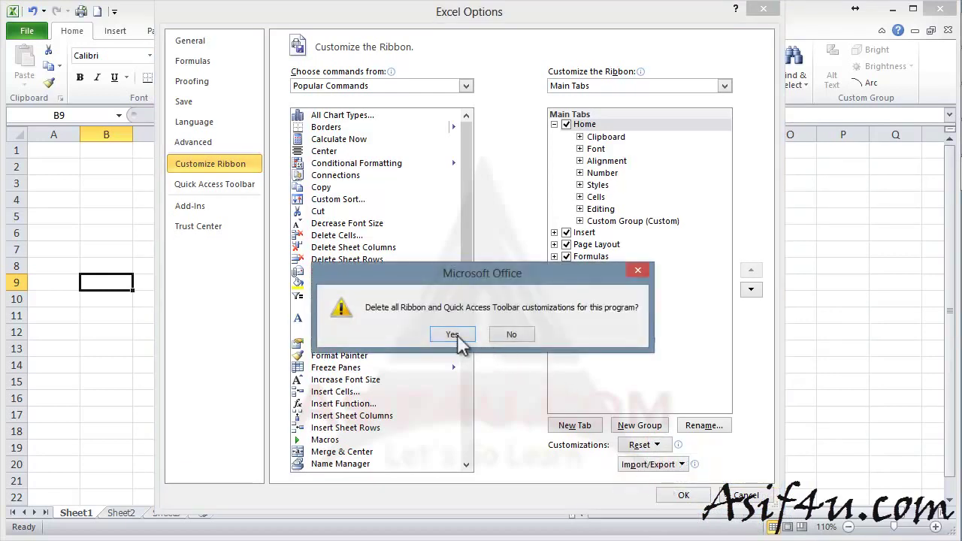
{"action": "left_click", "coordinate": [453, 334]}
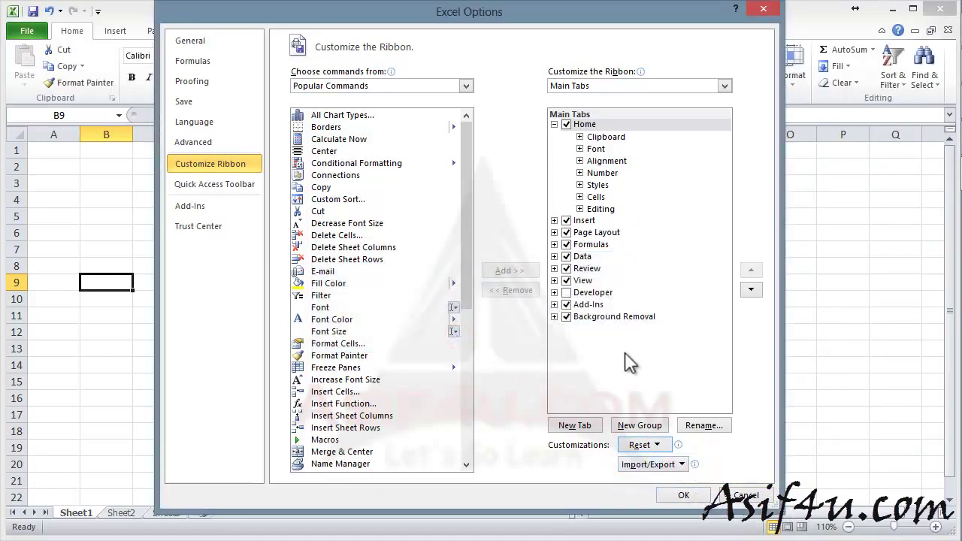
{"action": "left_click", "coordinate": [554, 124]}
{"action": "left_click", "coordinate": [681, 494]}
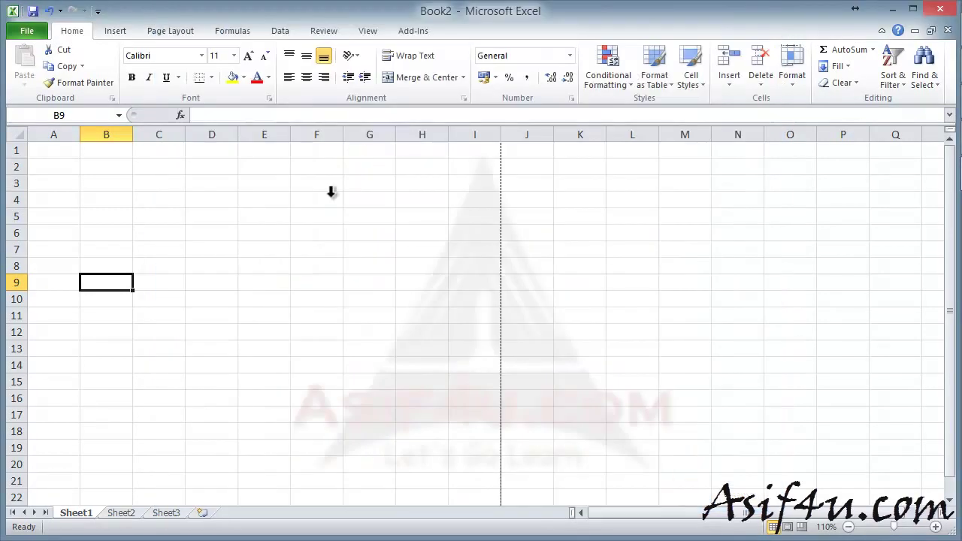
- Import Excel Customizations.exportedUI from Customize the Ribbon, replacing all existing customizations, and apply
{"action": "right_click", "coordinate": [205, 94]}
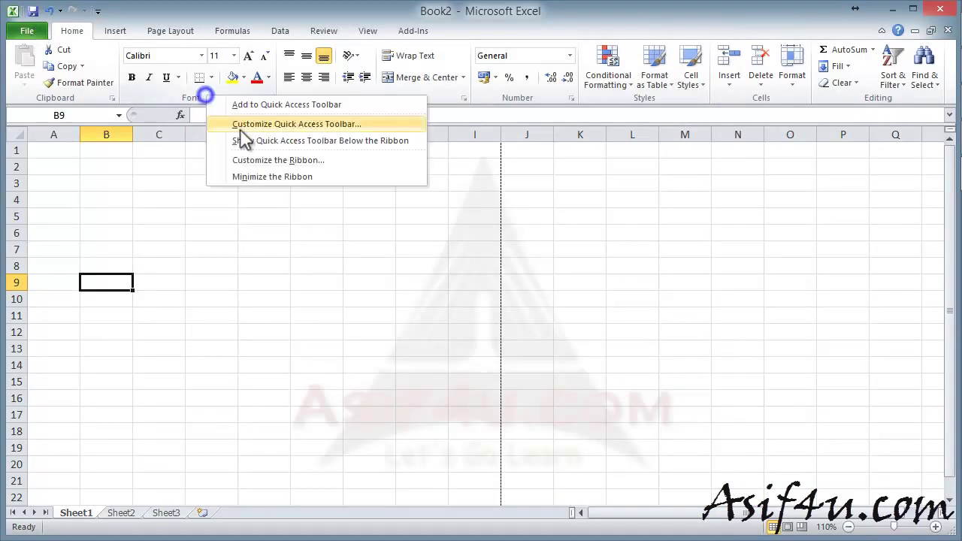
{"action": "left_click", "coordinate": [253, 160]}
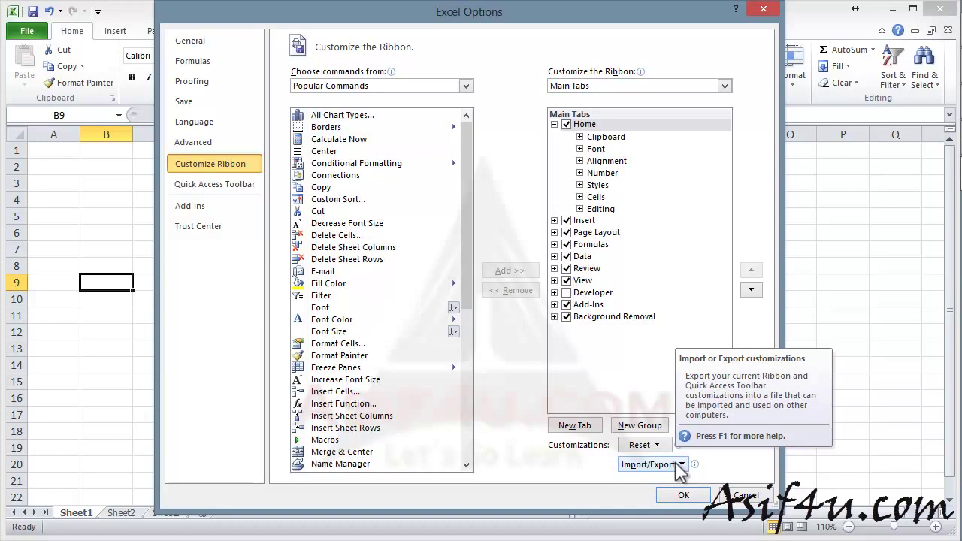
{"action": "left_click", "coordinate": [674, 461]}
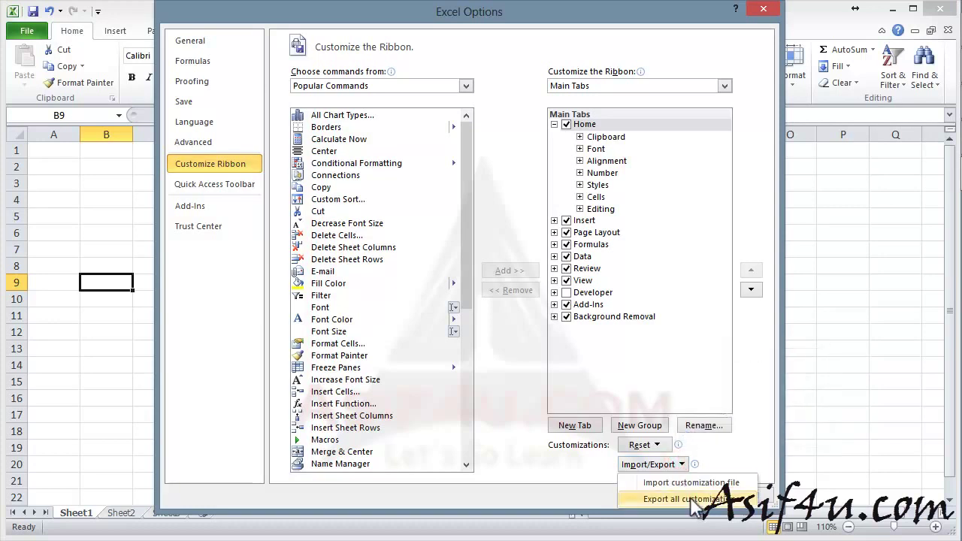
{"action": "left_click", "coordinate": [691, 485]}
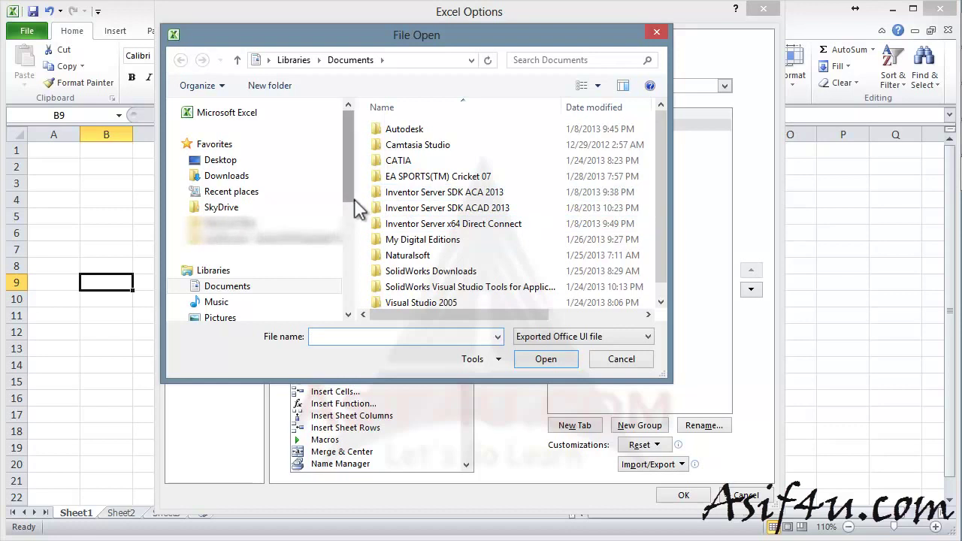
{"action": "left_click_drag", "start_coordinate": [354, 198], "coordinate": [216, 204]}
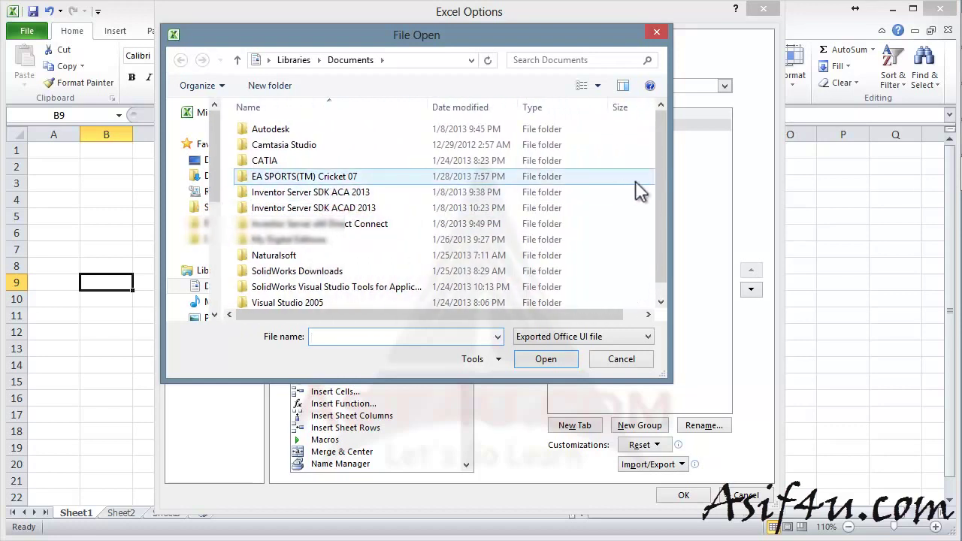
{"action": "scroll", "coordinate": [658, 209], "scroll_direction": "down", "scroll_amount": 1}
{"action": "left_click", "coordinate": [376, 300]}
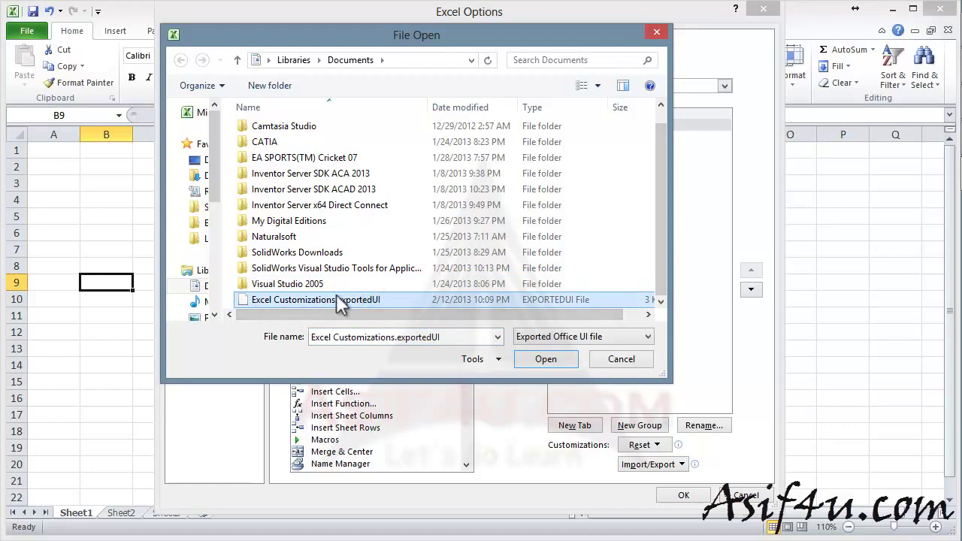
{"action": "left_click", "coordinate": [550, 359]}
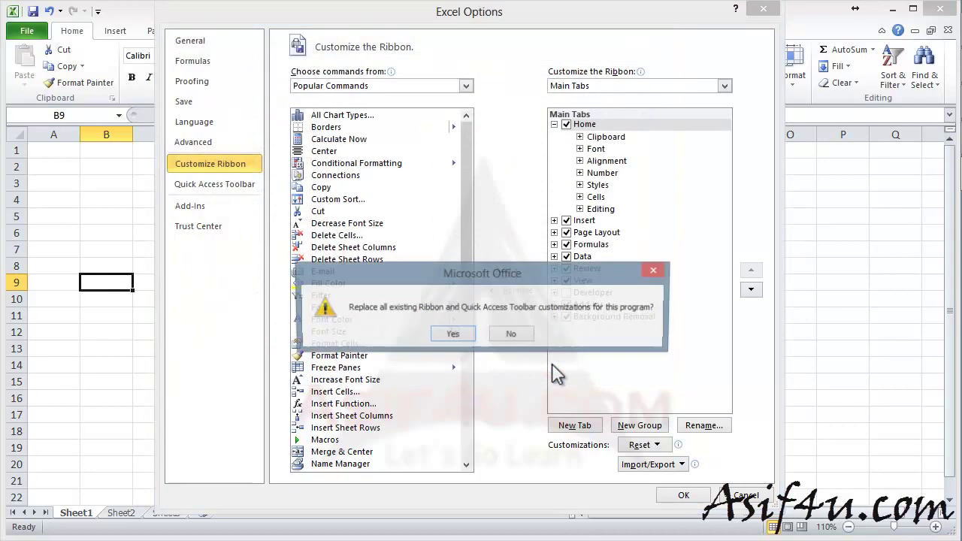
{"action": "left_click", "coordinate": [451, 335]}
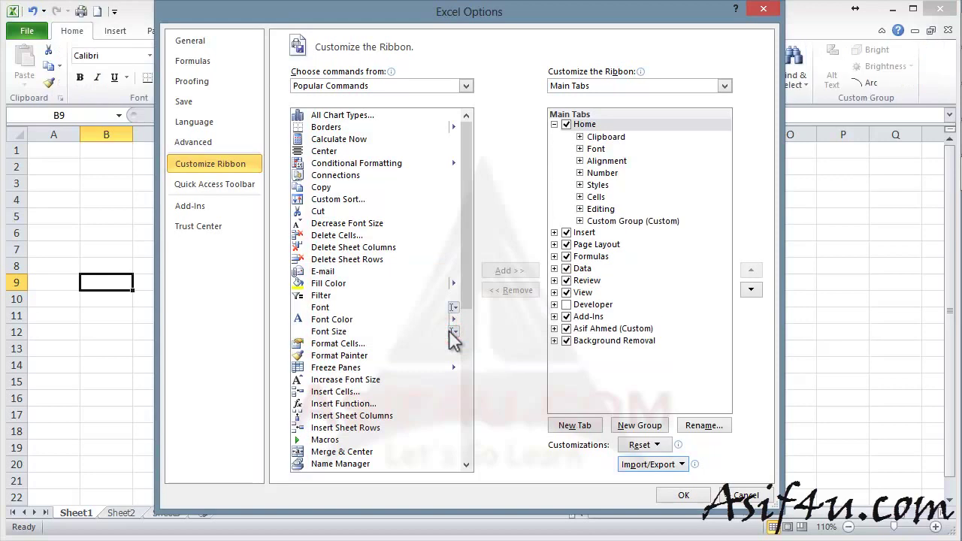
{"action": "left_click", "coordinate": [683, 495]}
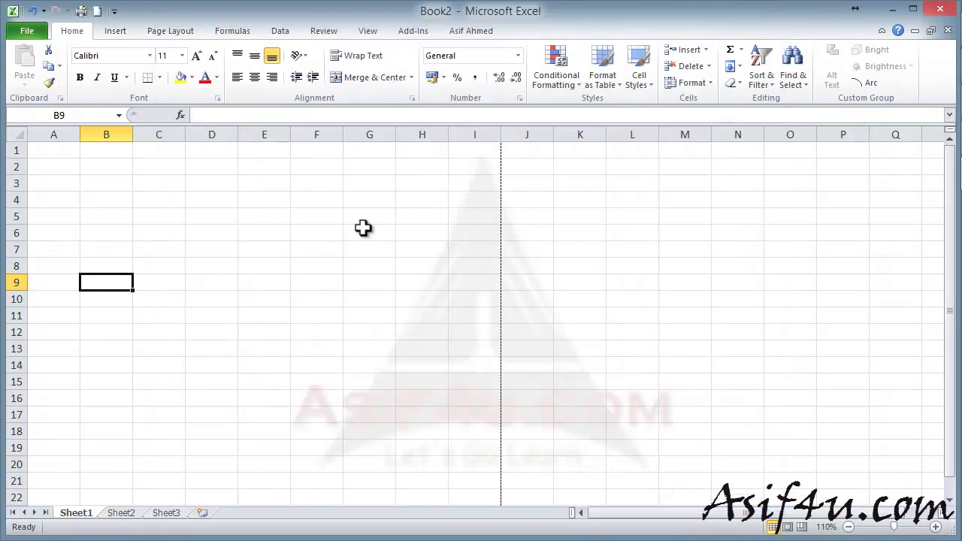
{"action": "left_click", "coordinate": [463, 30]}
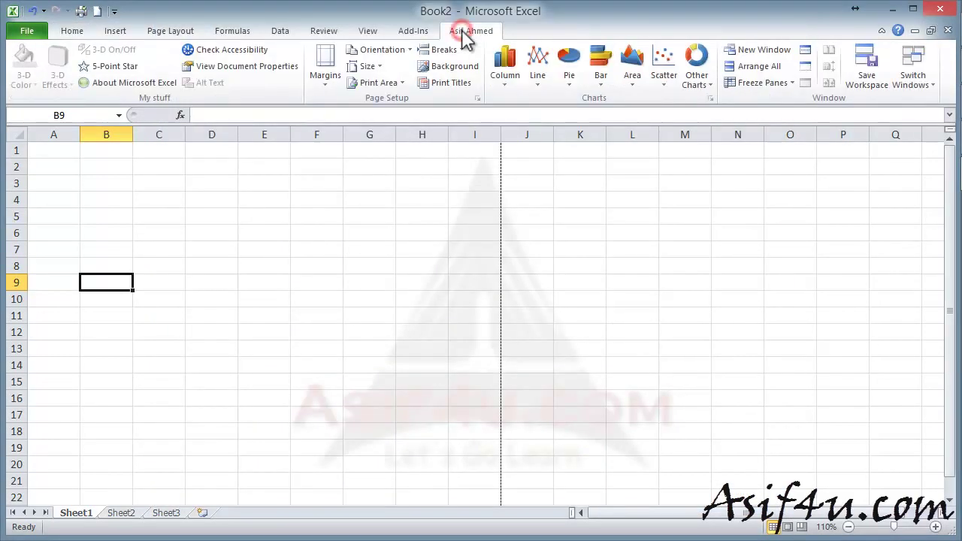
{"action": "left_click", "coordinate": [71, 30]}
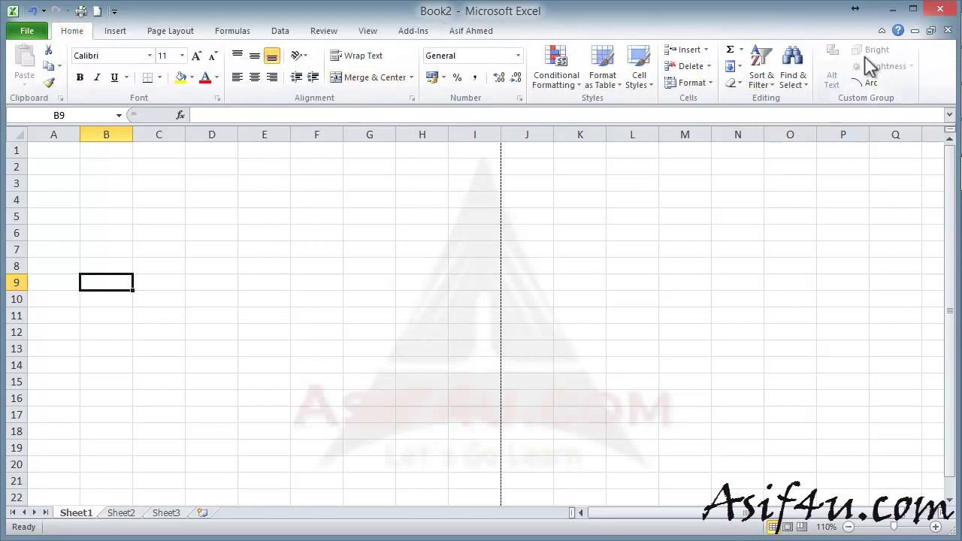